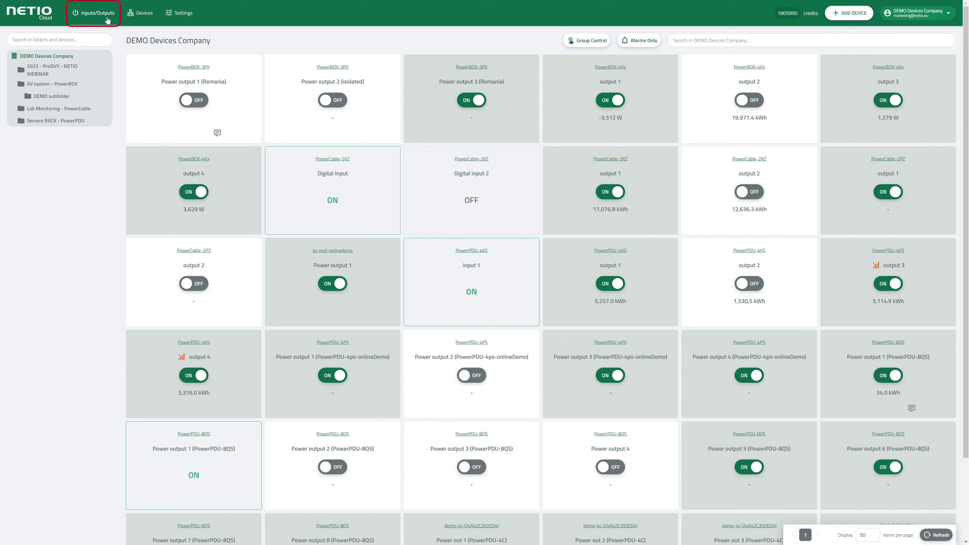
Step: View the Device Management list and the organization settings
{"action": "left_click", "coordinate": [144, 18]}
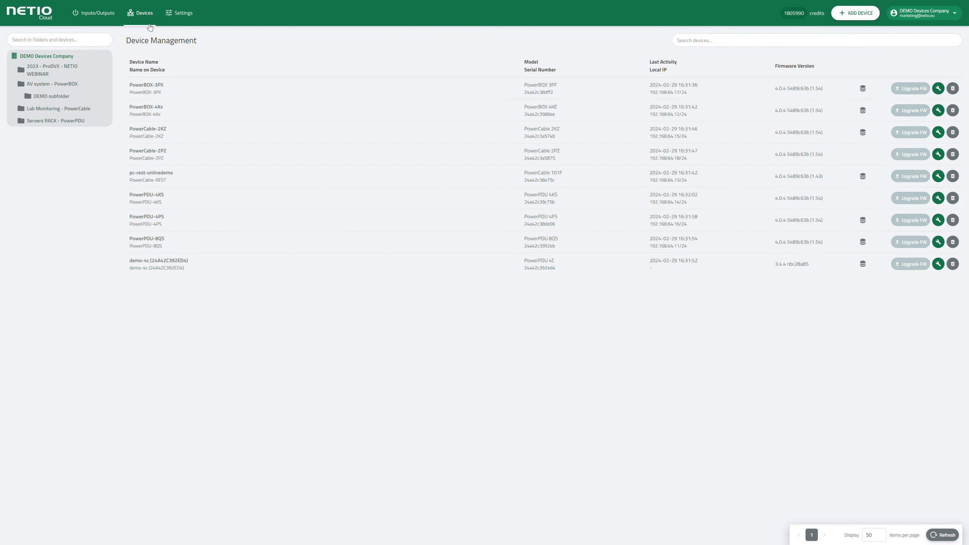
{"action": "left_click", "coordinate": [184, 15]}
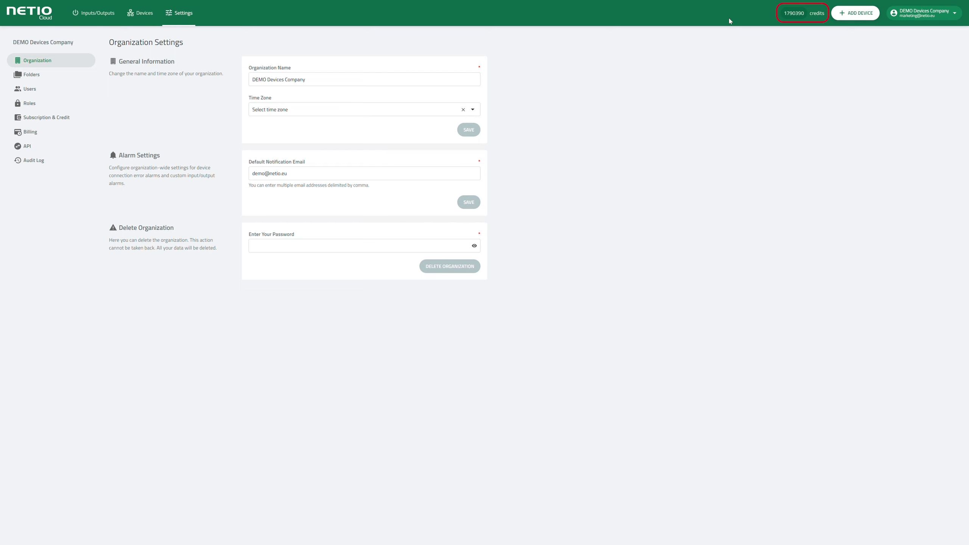
Step: Check the Add New Device dialog and the account's organization options, closing each without changing anything
{"action": "left_click", "coordinate": [868, 14]}
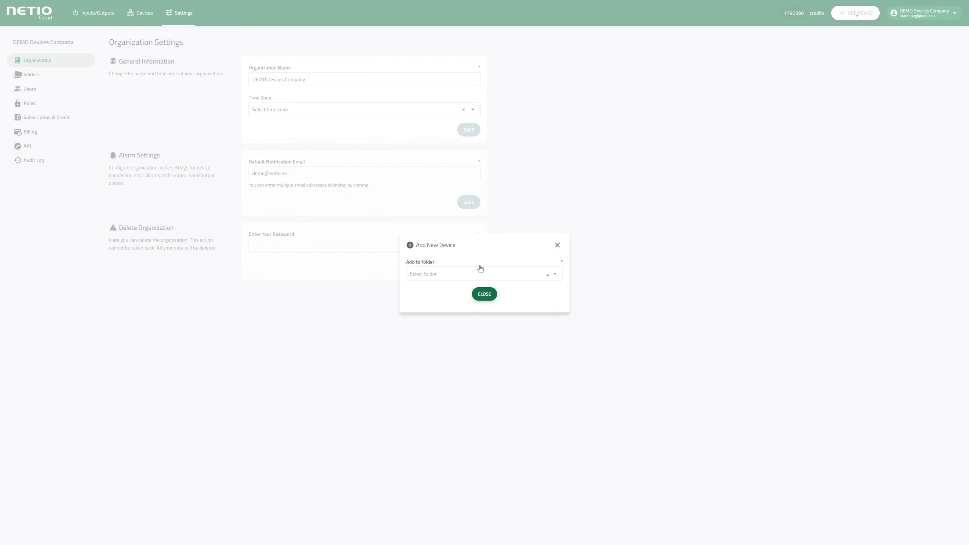
{"action": "left_click", "coordinate": [485, 294]}
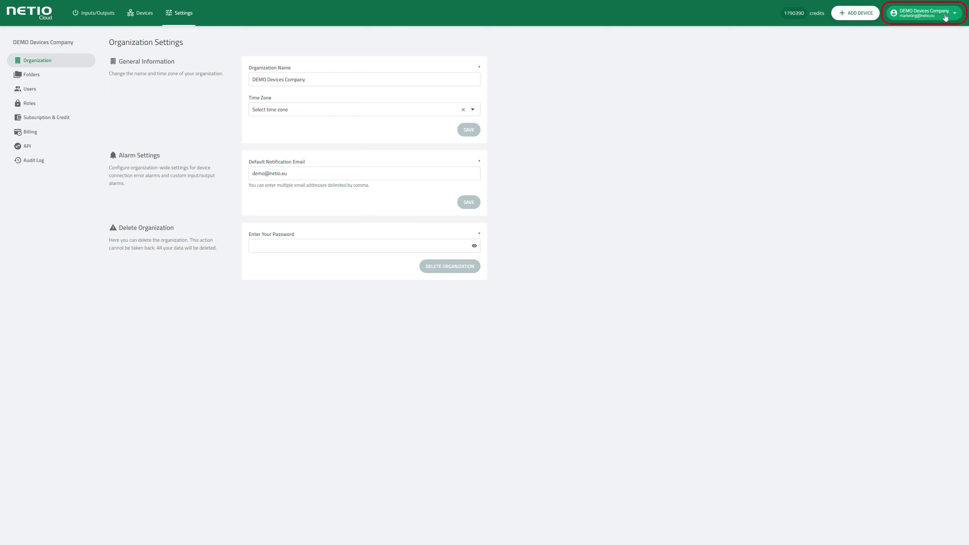
{"action": "left_click", "coordinate": [946, 18]}
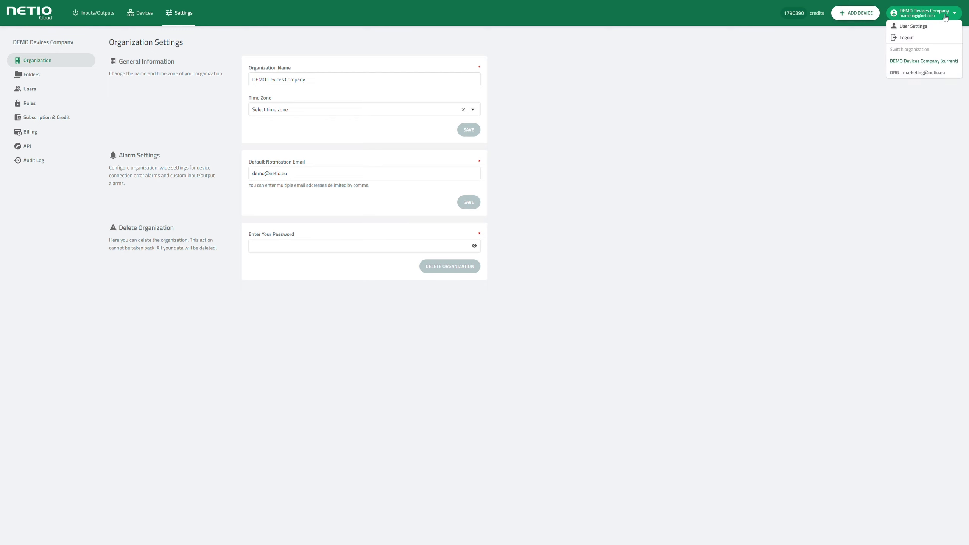
{"action": "left_click", "coordinate": [946, 18]}
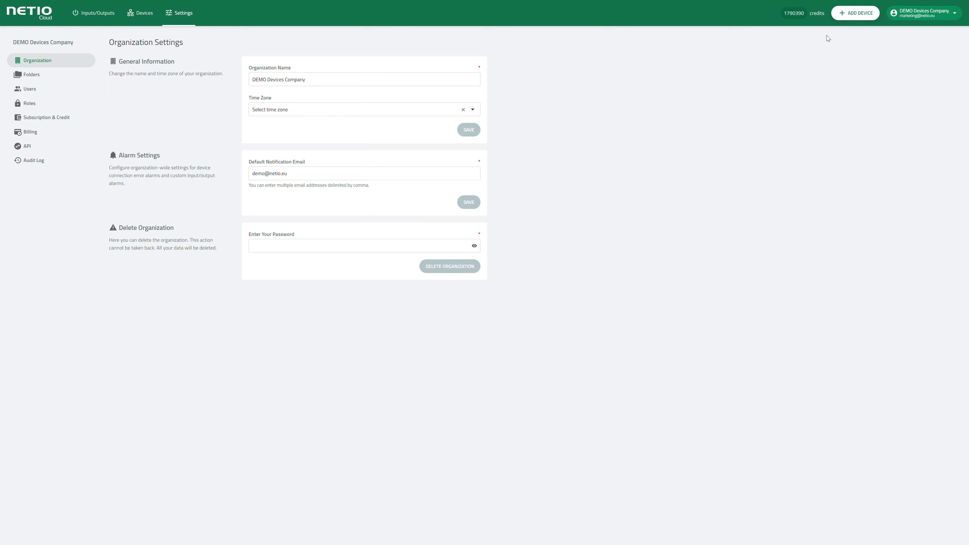
Step: In the inputs and outputs overview, switch PowerBOX-3PX Power output 2 (isolated) on and back off
{"action": "left_click", "coordinate": [94, 14]}
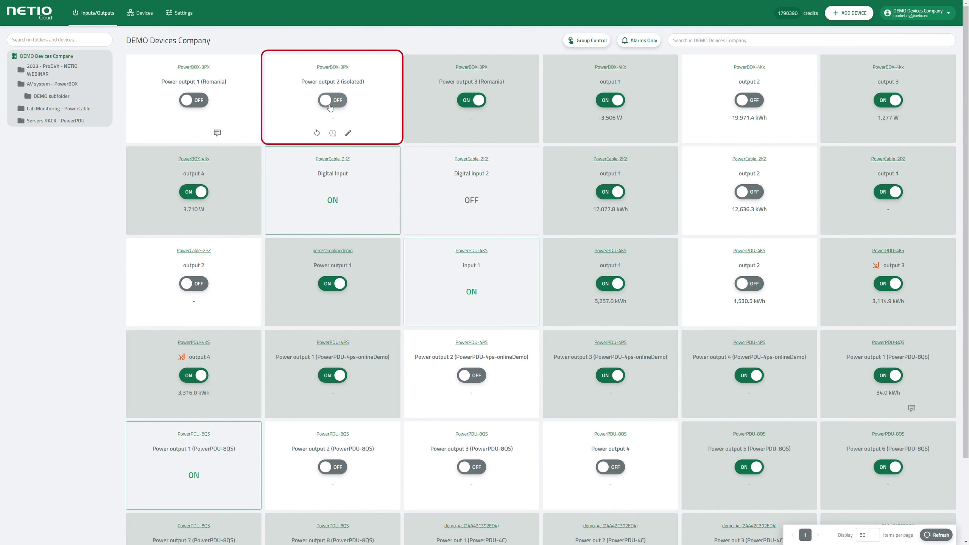
{"action": "left_click", "coordinate": [331, 101]}
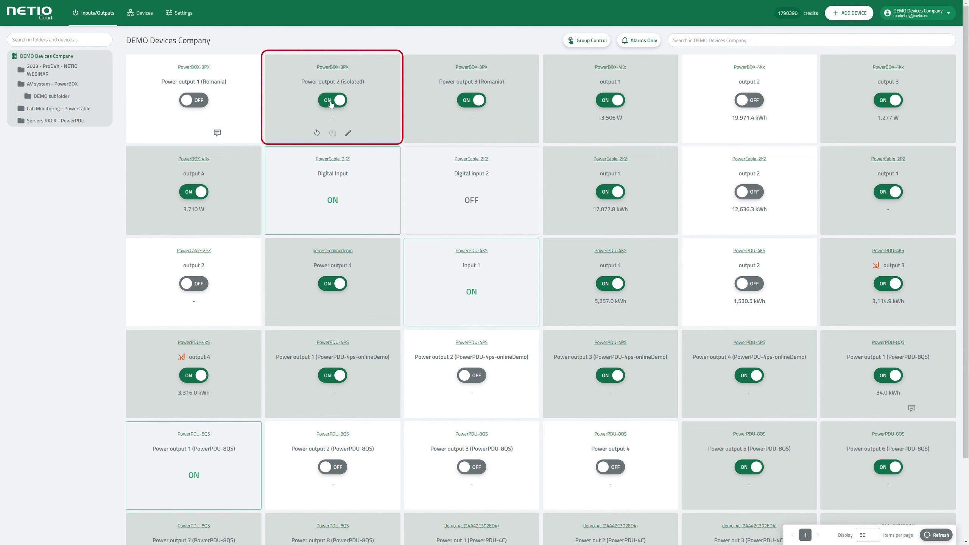
{"action": "left_click", "coordinate": [330, 102]}
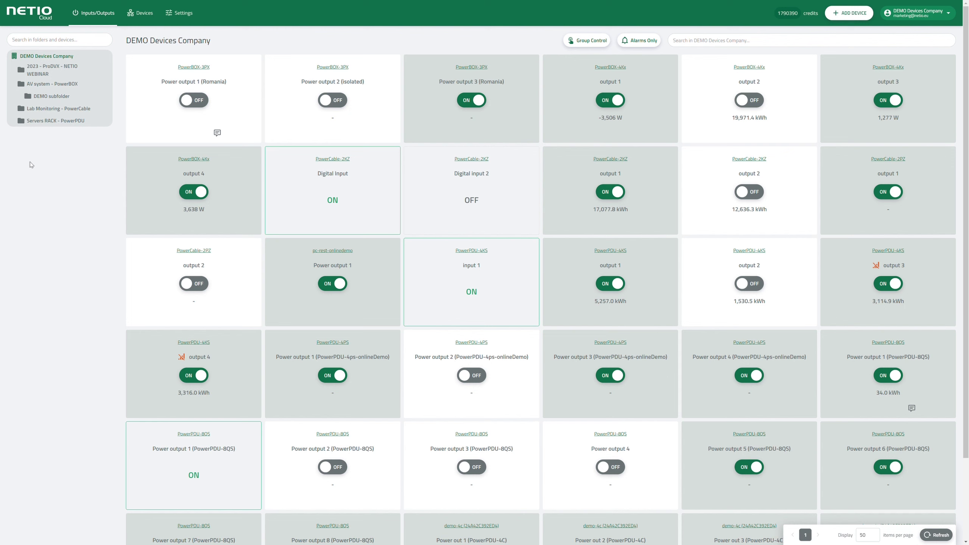
{"action": "mouse_move", "coordinate": [156, 124]}
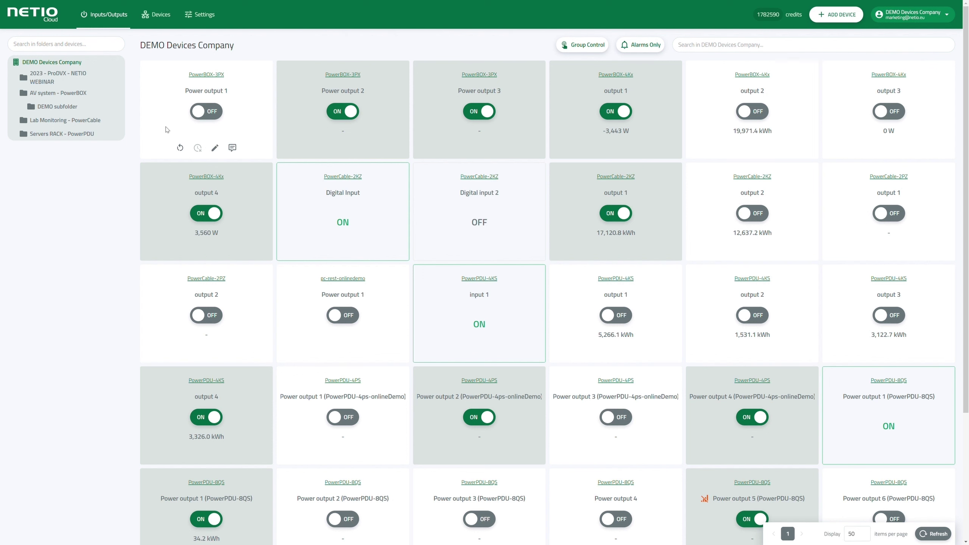
{"action": "left_click", "coordinate": [198, 149]}
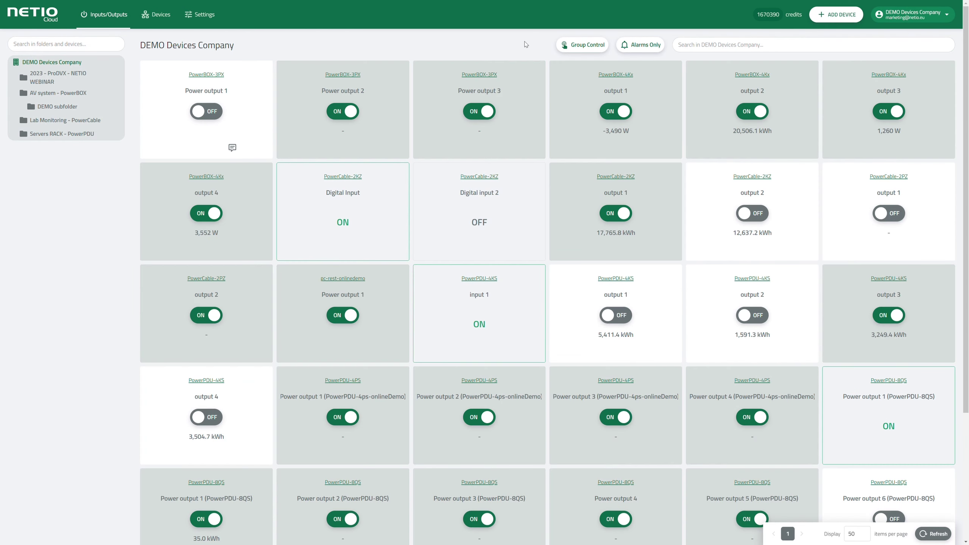
Step: Turn on Group Control for the DEMO Devices Company outputs and display 10 items per page
{"action": "left_click", "coordinate": [582, 48]}
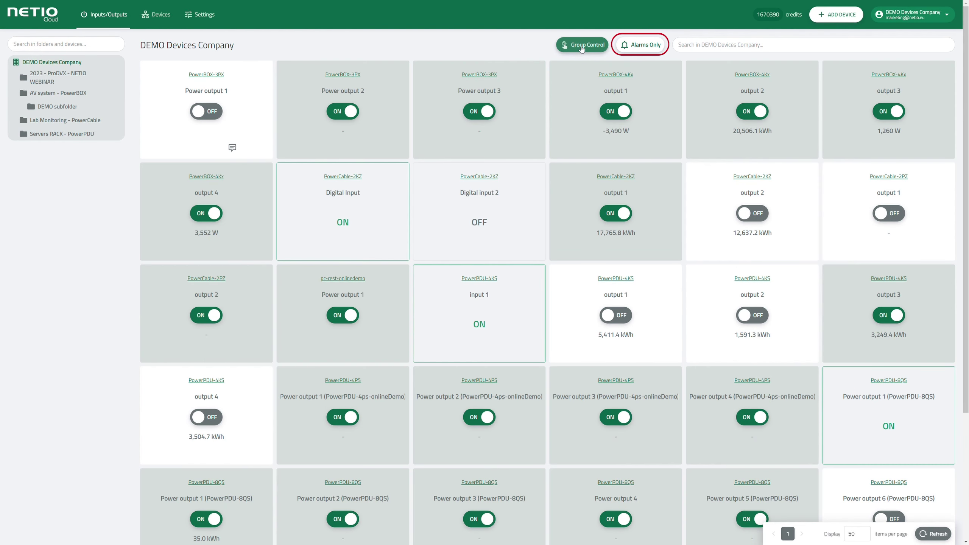
{"action": "left_click", "coordinate": [582, 49]}
{"action": "left_click", "coordinate": [581, 49]}
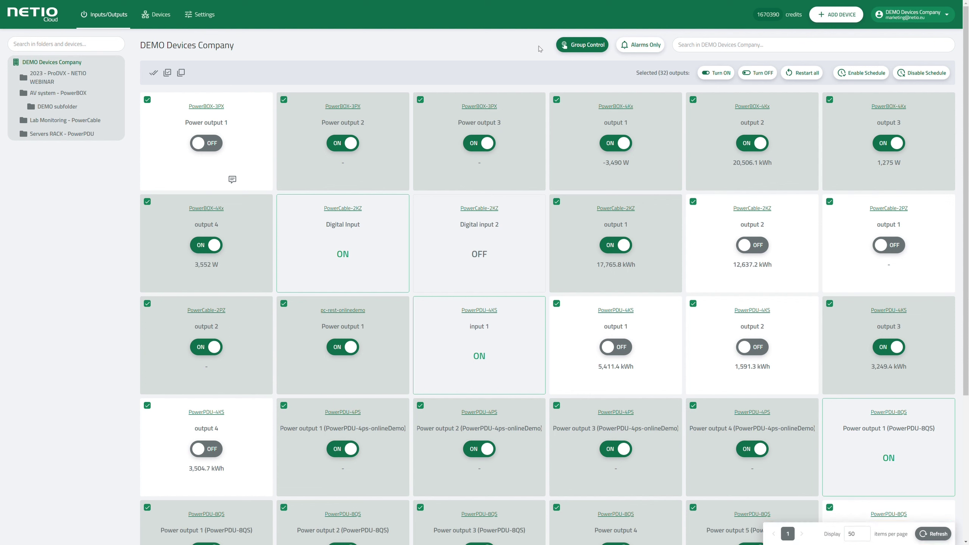
{"action": "left_click_drag", "start_coordinate": [858, 535], "coordinate": [841, 535]}
{"action": "type", "text": "10"}
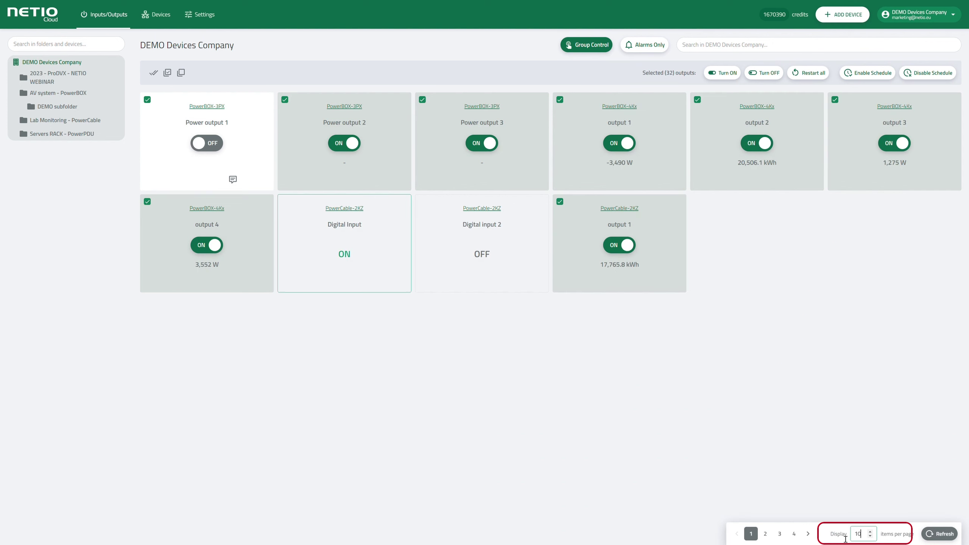
Step: Restart Group Control so only the first page's outputs are selected, and check the selection on the following pages
{"action": "left_click", "coordinate": [599, 45]}
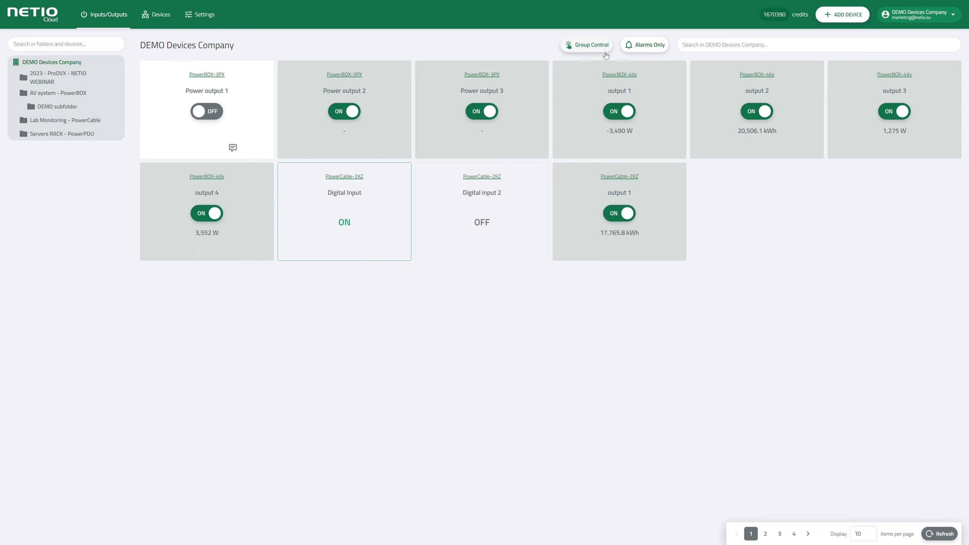
{"action": "left_click", "coordinate": [589, 47]}
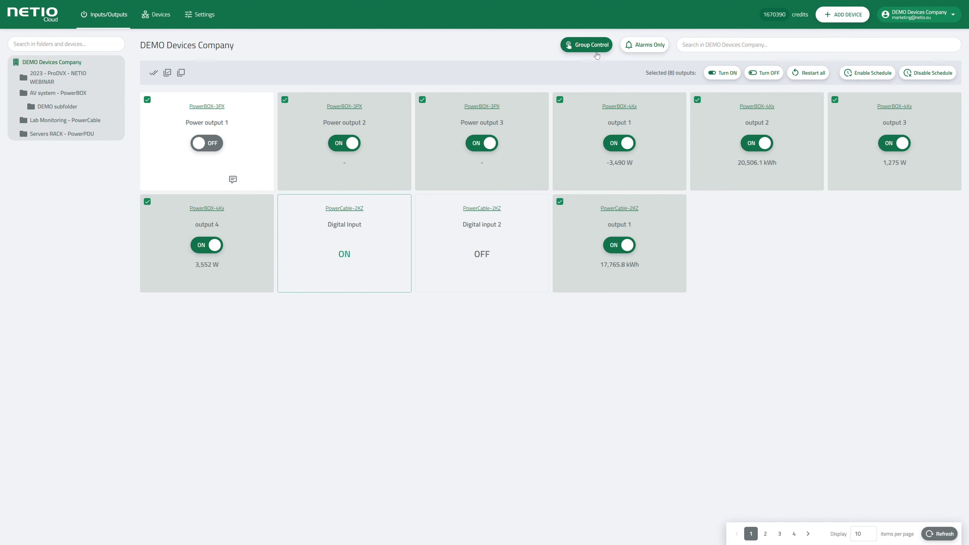
{"action": "left_click", "coordinate": [809, 534]}
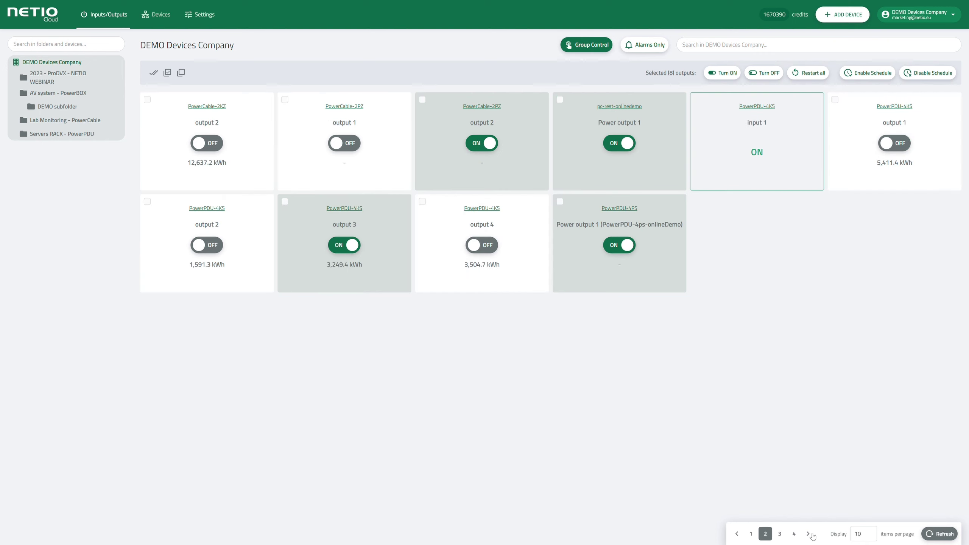
{"action": "left_click", "coordinate": [809, 534]}
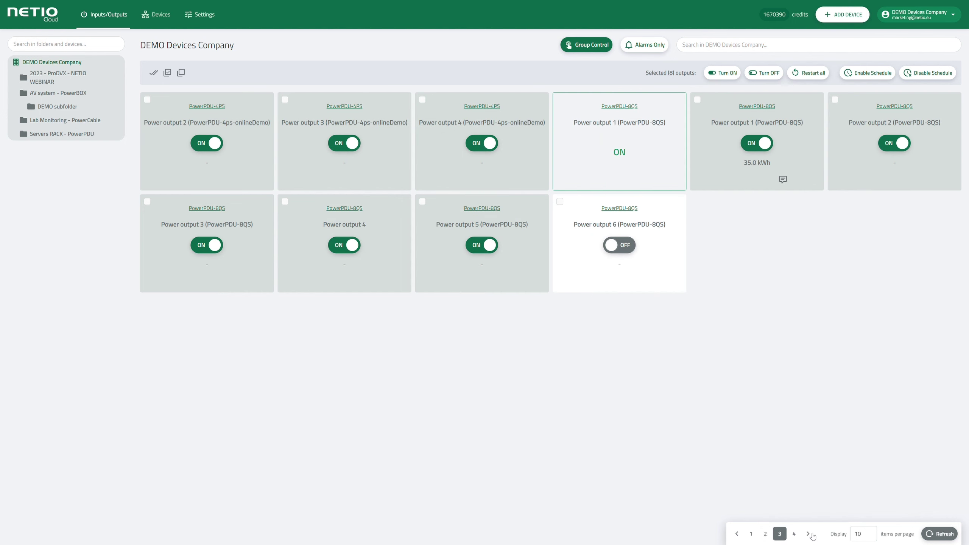
{"action": "left_click", "coordinate": [751, 534]}
Step: Select the outputs on all pages for group control and check the selection through to the last page
{"action": "left_click", "coordinate": [167, 73]}
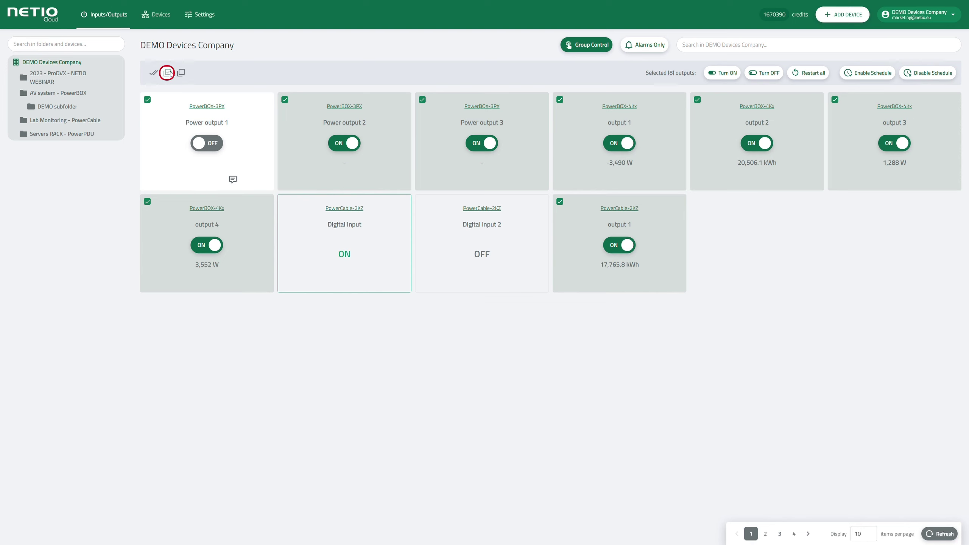
{"action": "left_click", "coordinate": [808, 534]}
{"action": "left_click", "coordinate": [808, 533]}
{"action": "left_click", "coordinate": [809, 534]}
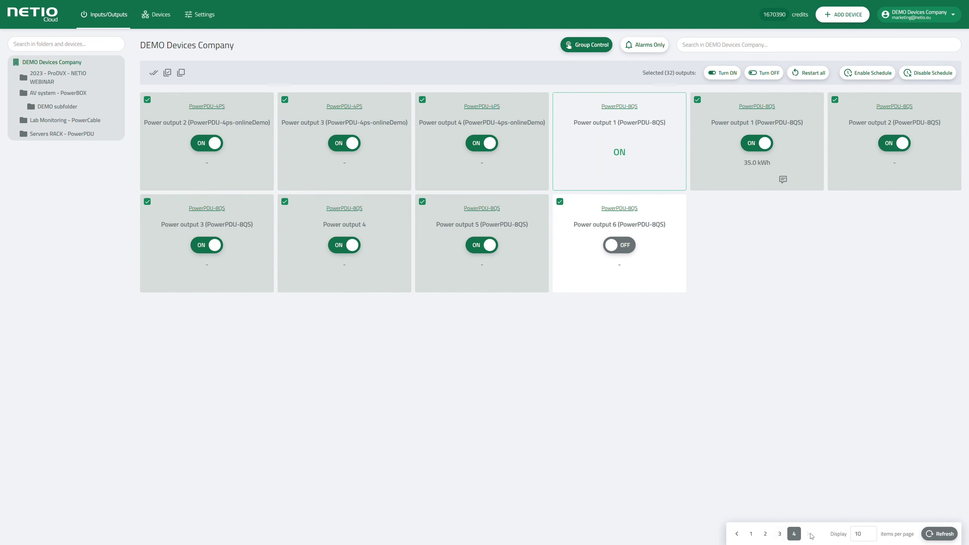
{"action": "left_click", "coordinate": [751, 533]}
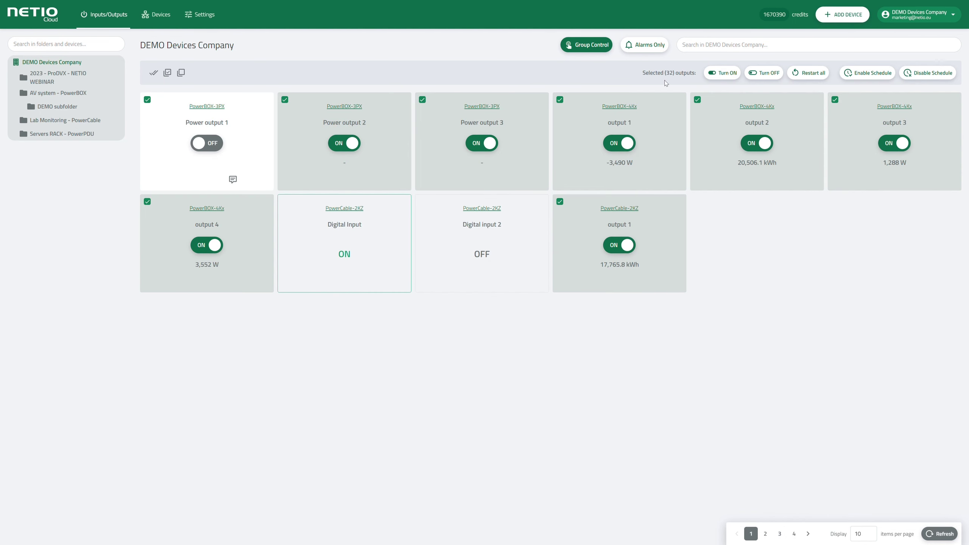
Step: Search the DEMO Devices Company inputs and outputs for "output"
{"action": "left_click", "coordinate": [699, 42]}
{"action": "type", "text": "output"}
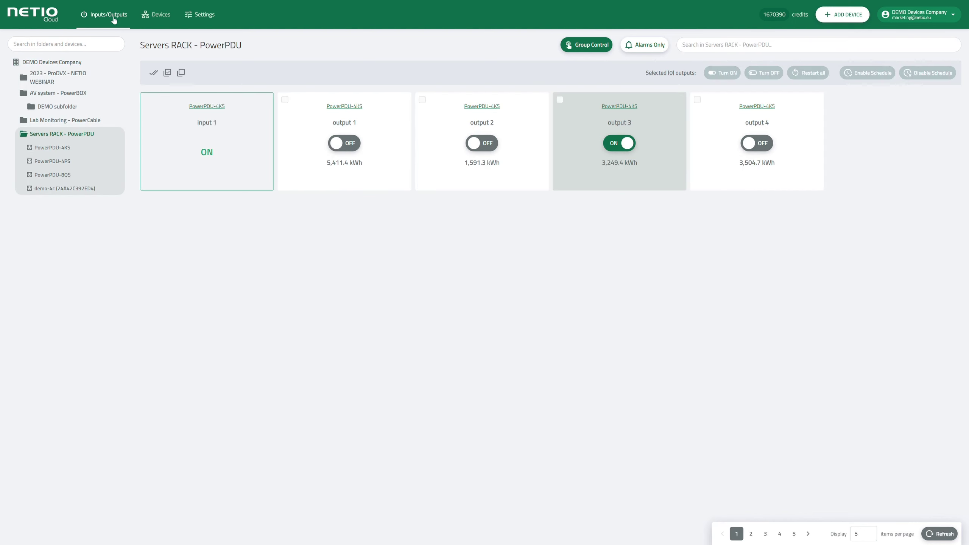
Step: Return to the full DEMO Devices Company overview and display 50 items per page
{"action": "left_click", "coordinate": [109, 15]}
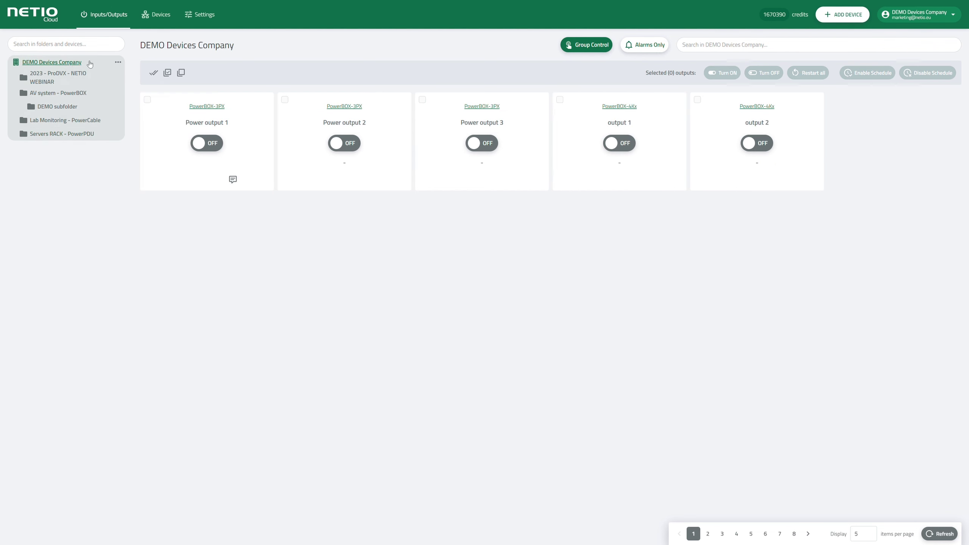
{"action": "left_click", "coordinate": [859, 534]}
{"action": "type", "text": "0"}
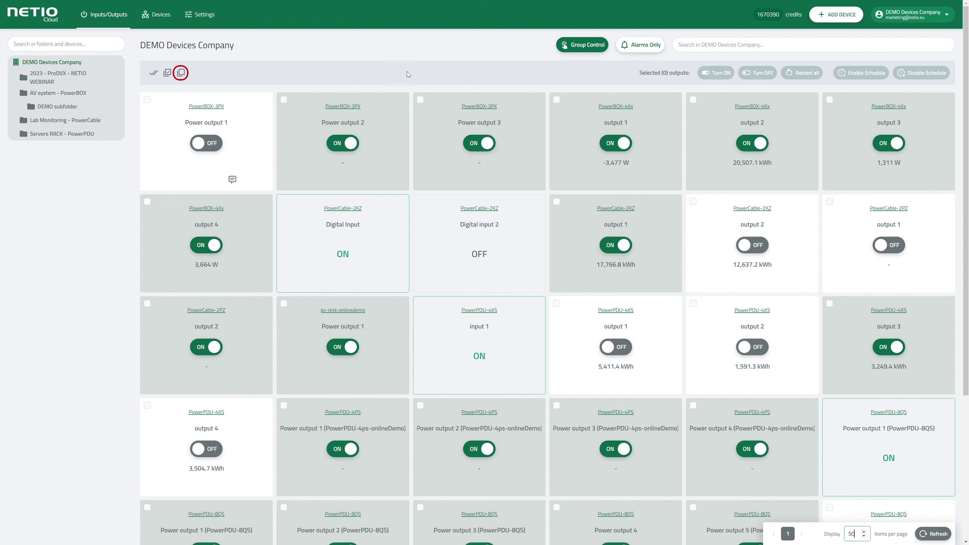
Step: Select all listed outputs for group control and clear the selection again
{"action": "left_click", "coordinate": [154, 73]}
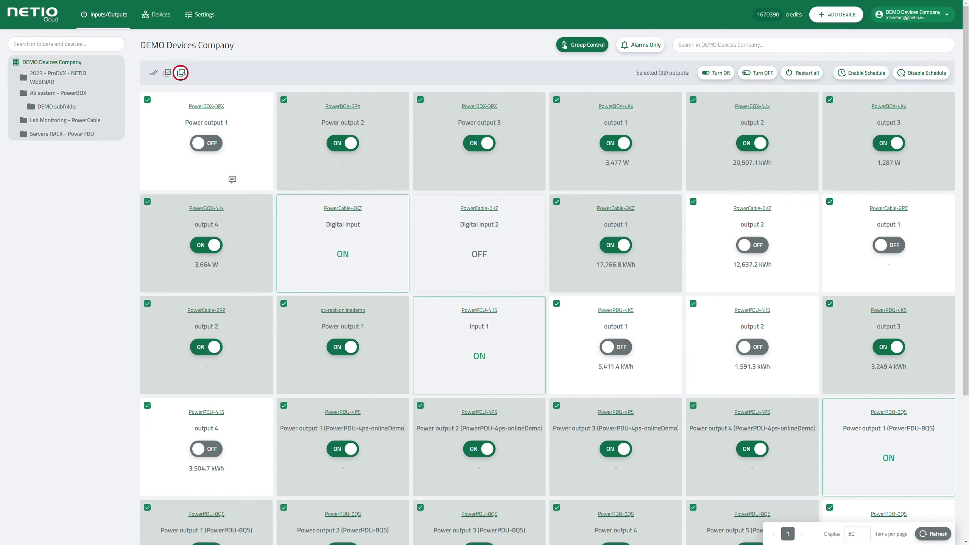
{"action": "left_click", "coordinate": [182, 73]}
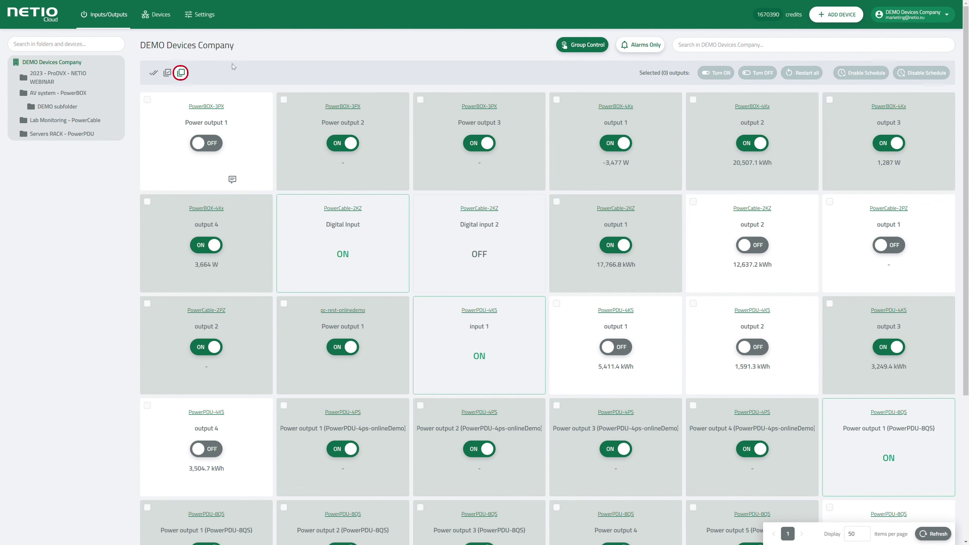
Step: From the DEMO Devices Company root, open the Servers RACK - PowerPDU folder to list its devices and outputs
{"action": "left_click", "coordinate": [73, 63]}
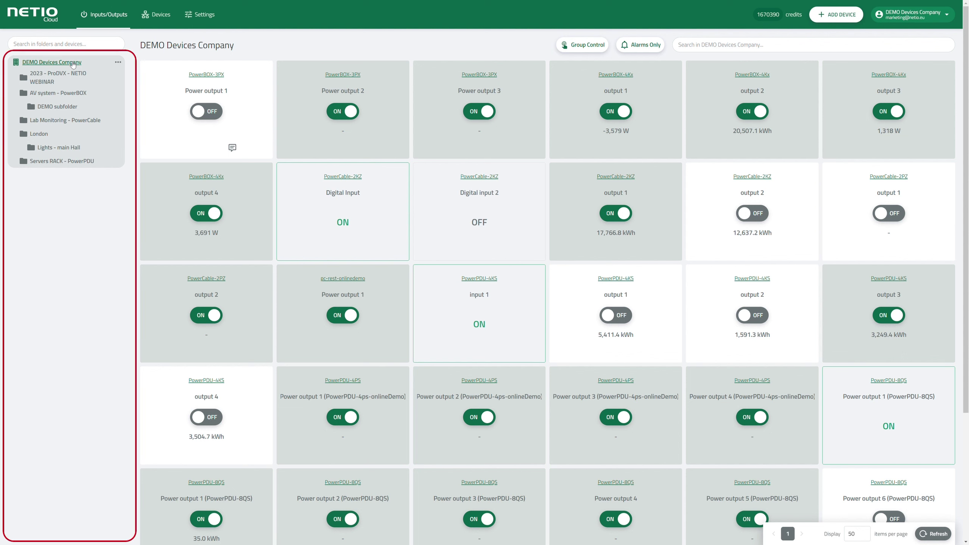
{"action": "left_click", "coordinate": [65, 168]}
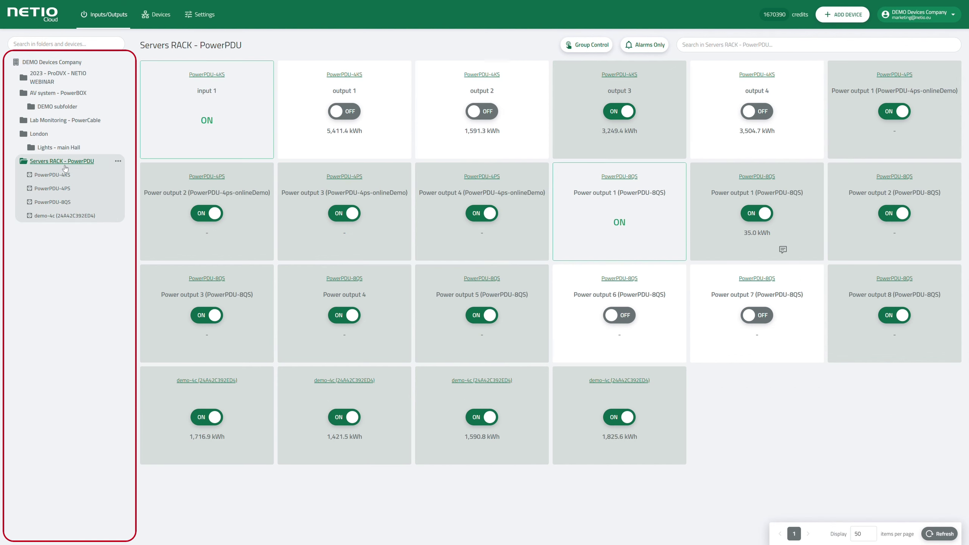